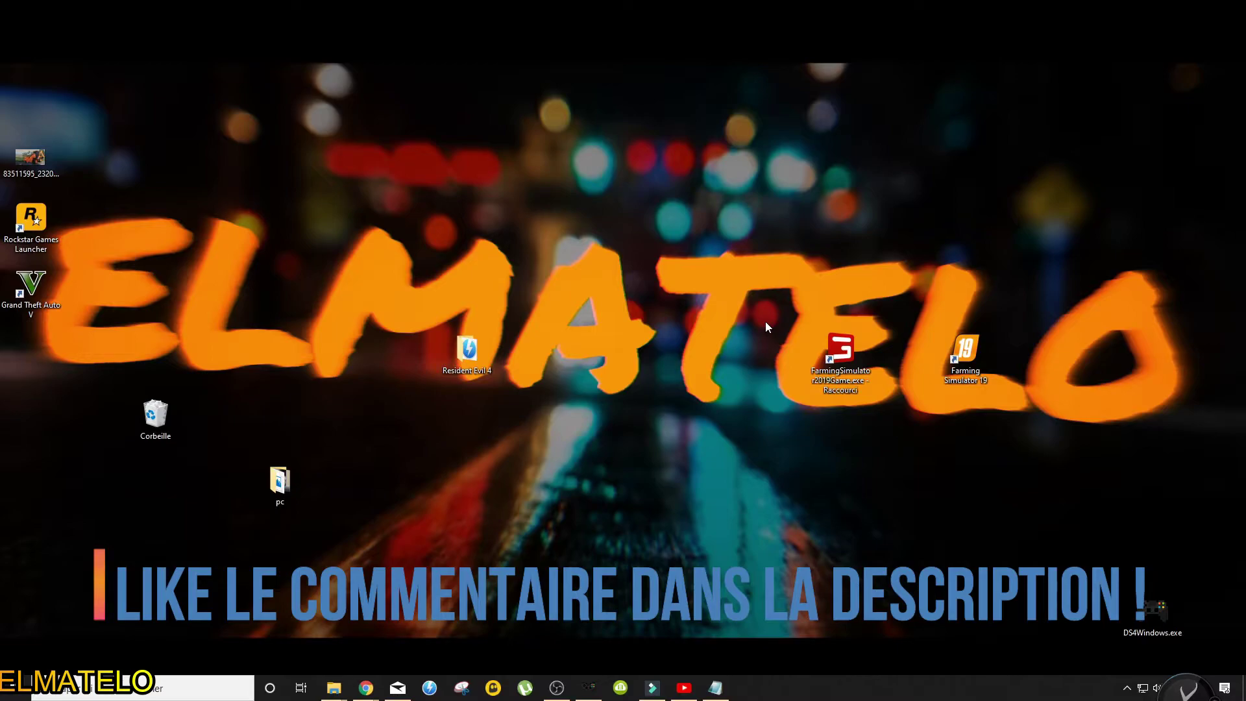
Open the file location of the FarmingSimulator2019Game.exe desktop shortcut.
left_click_drag(834, 363, 709, 363)
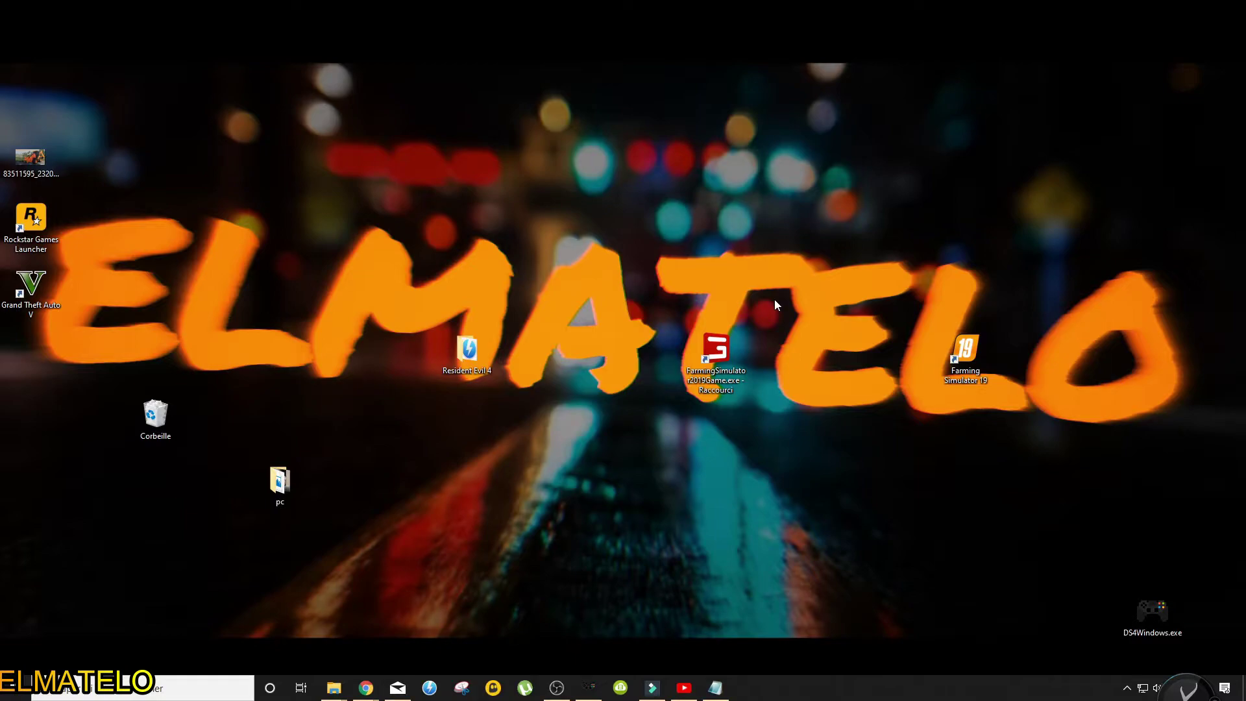
right_click(719, 349)
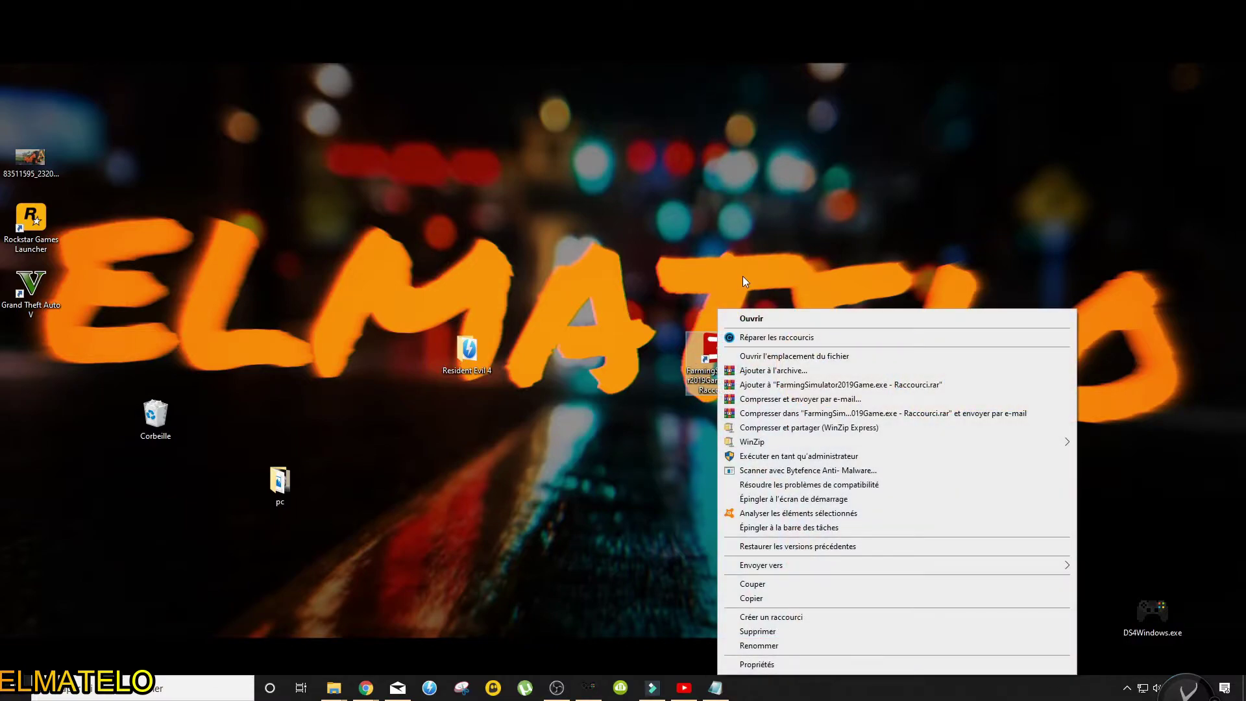
left_click(763, 357)
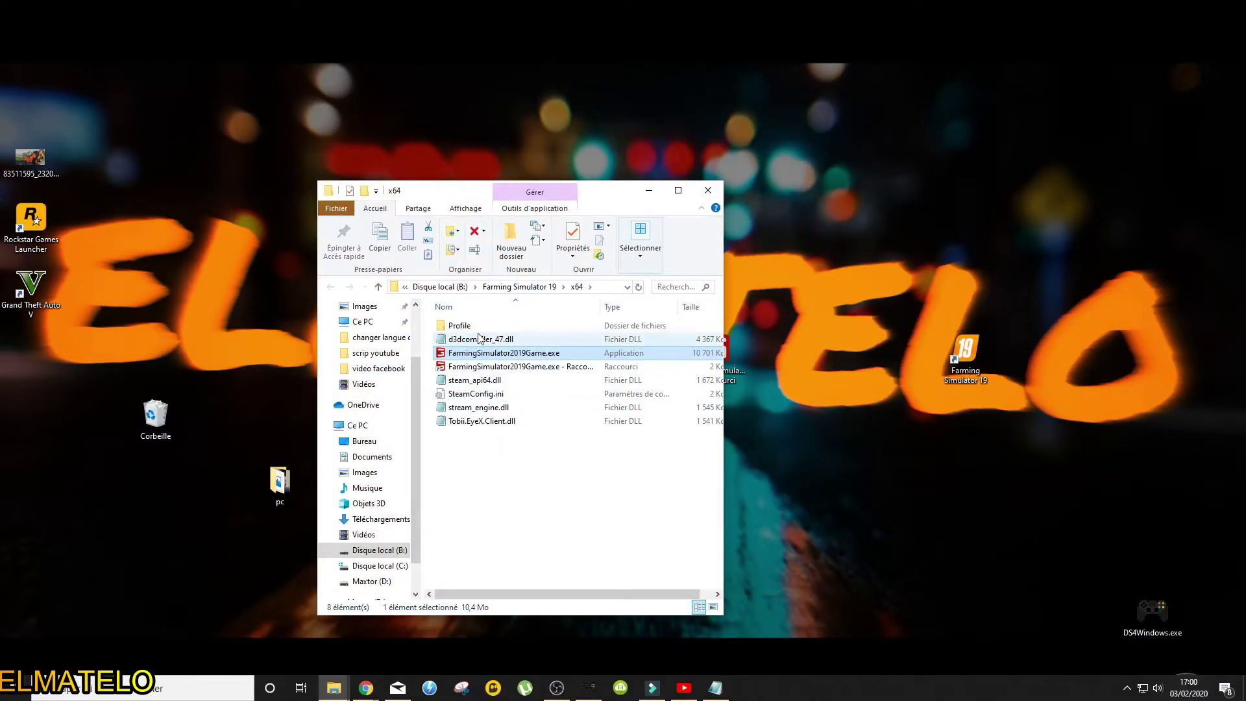
left_click(675, 194)
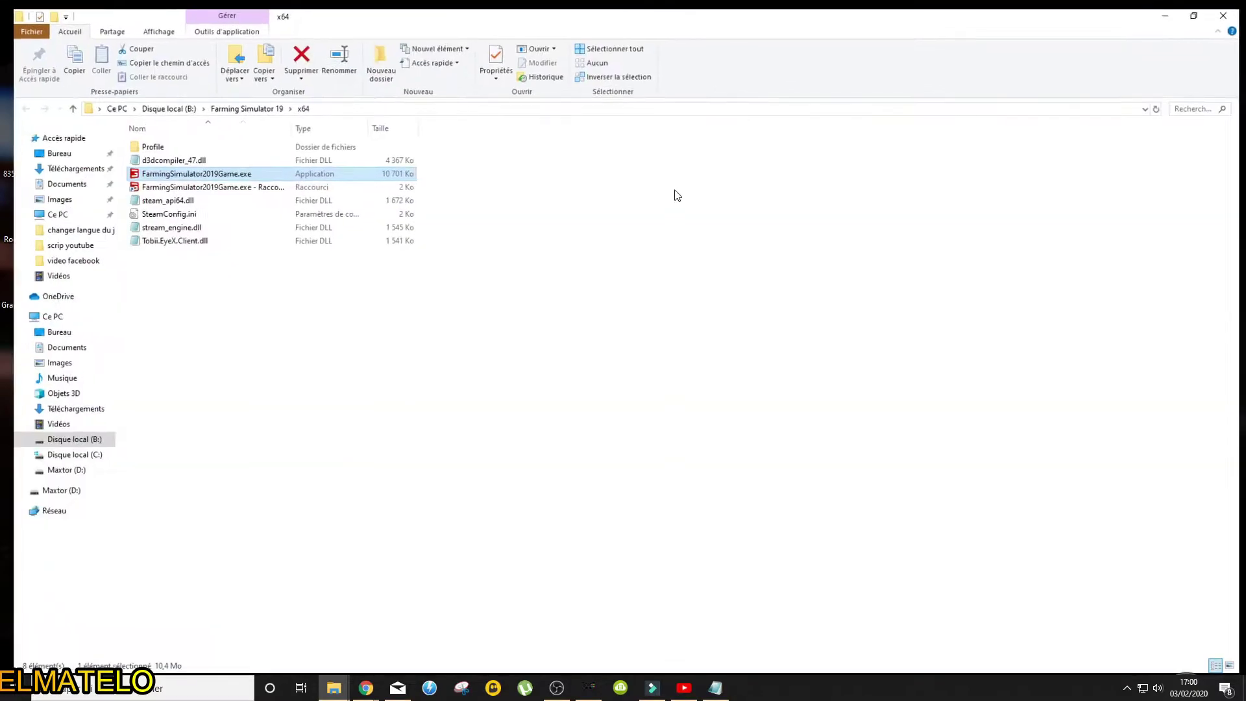
double_click(386, 9)
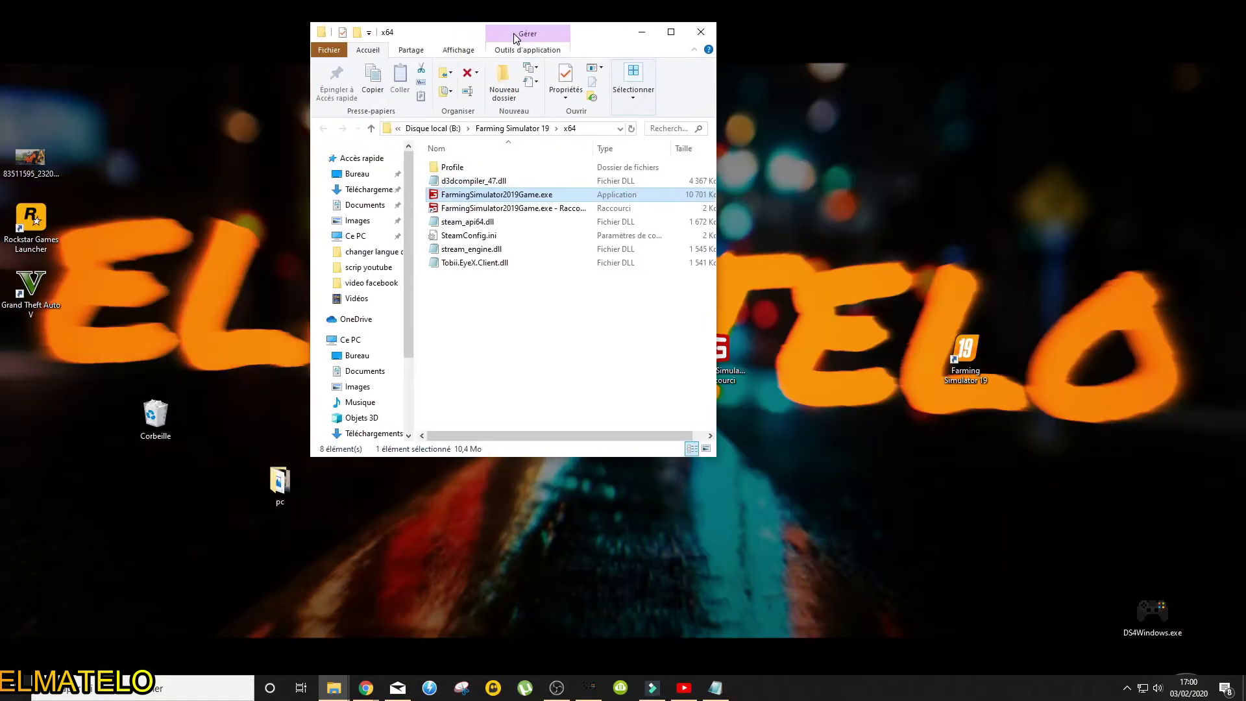
Set the Language value to french in SteamConfig.ini, saving the change when closing the file.
double_click(501, 237)
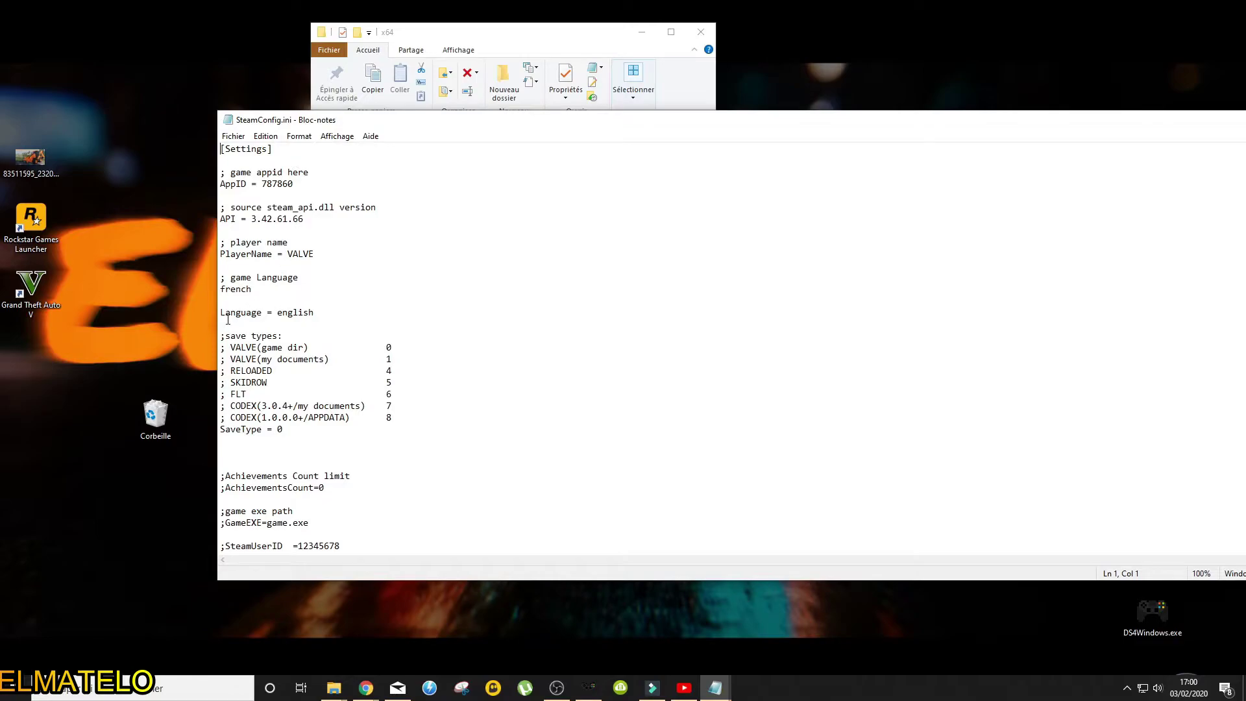
left_click_drag(314, 314, 279, 315)
key("BackSpace")
type("french")
left_click_drag(647, 124, 448, 114)
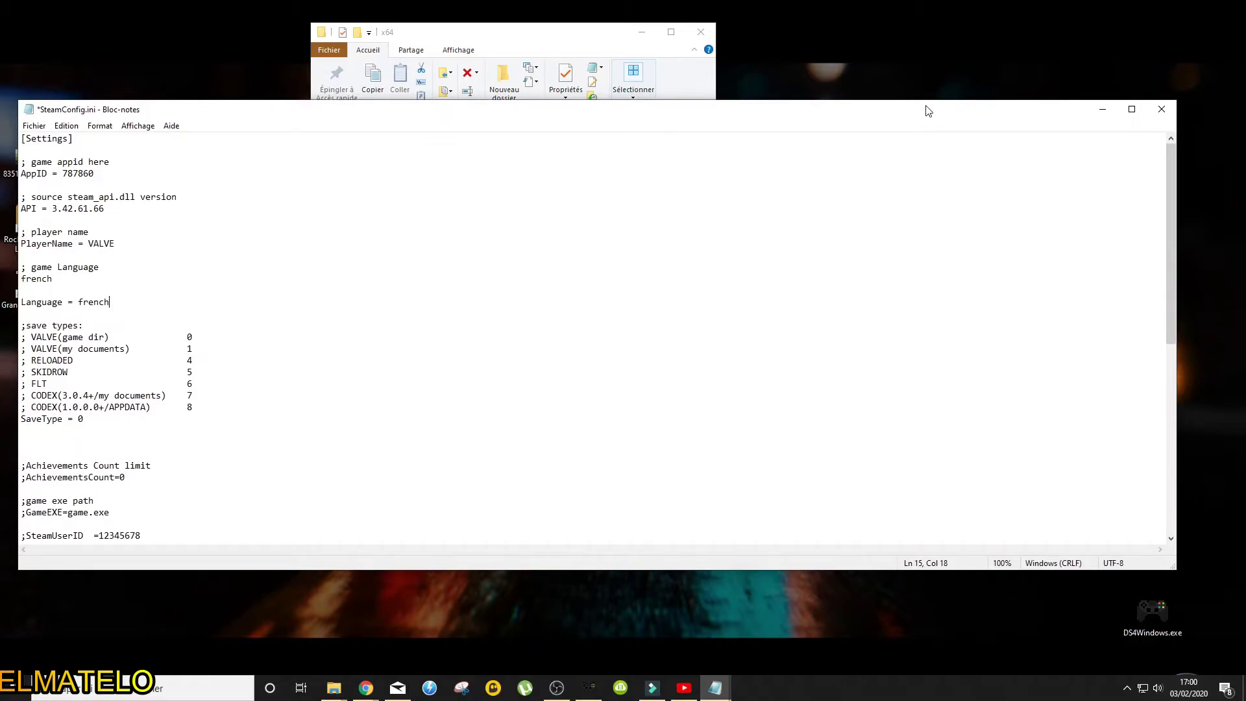
left_click(1158, 111)
left_click(558, 359)
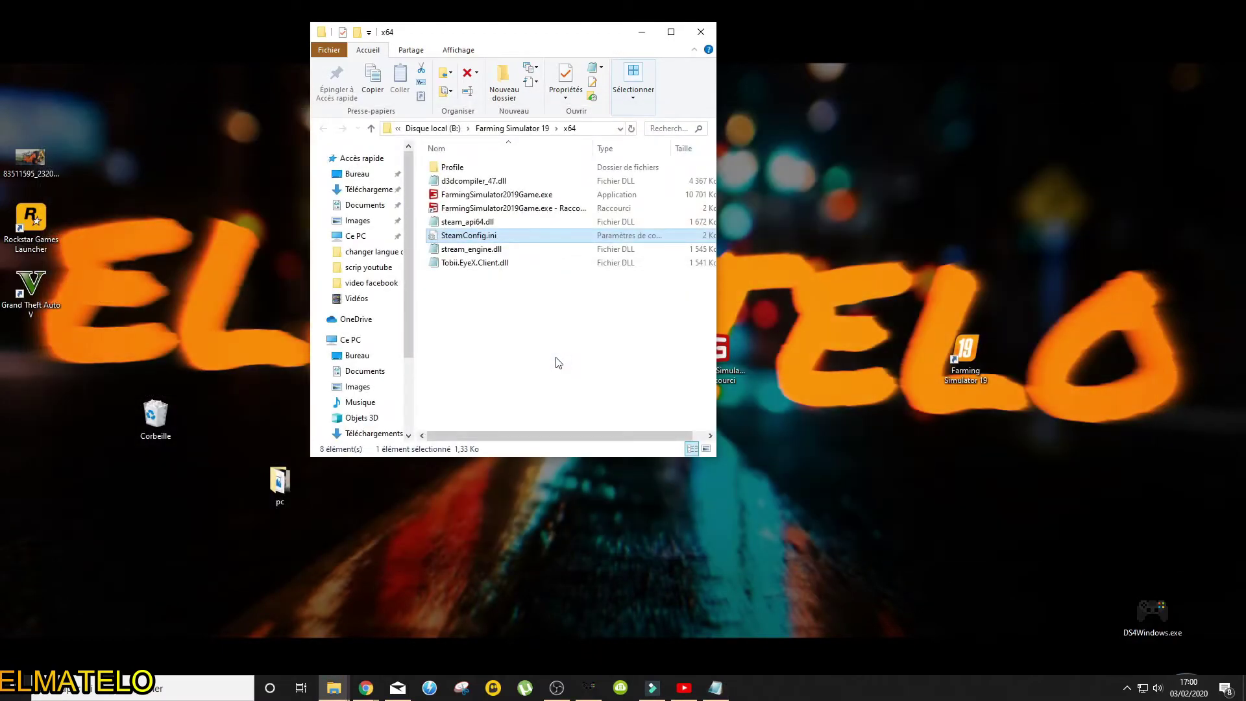
Reopen SteamConfig.ini to check its Language setting, and close the file and the x64 folder.
double_click(446, 236)
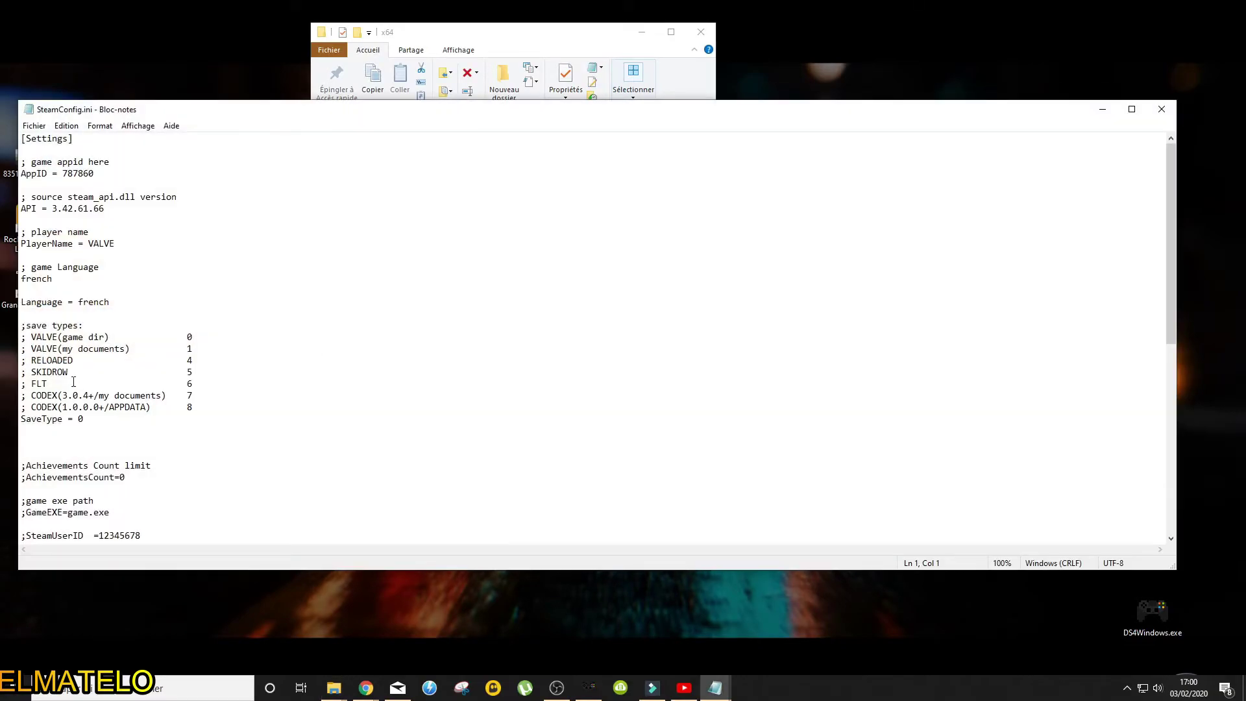
left_click(1161, 110)
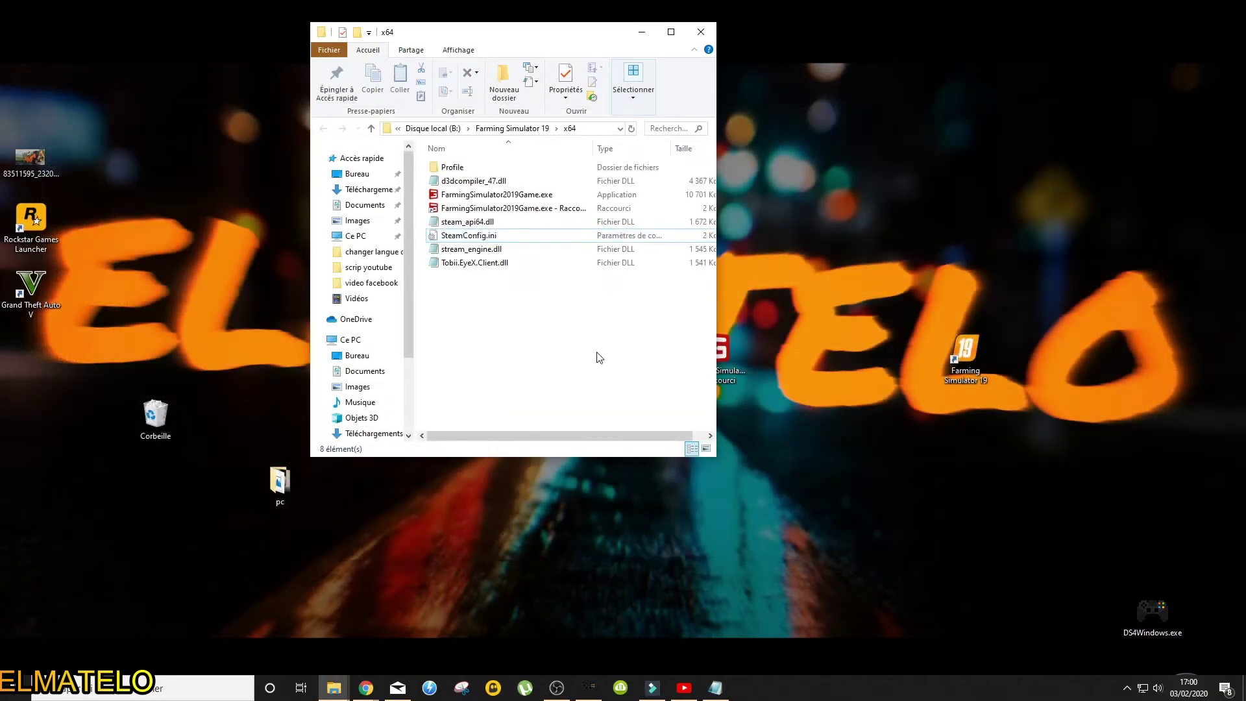
left_click(701, 32)
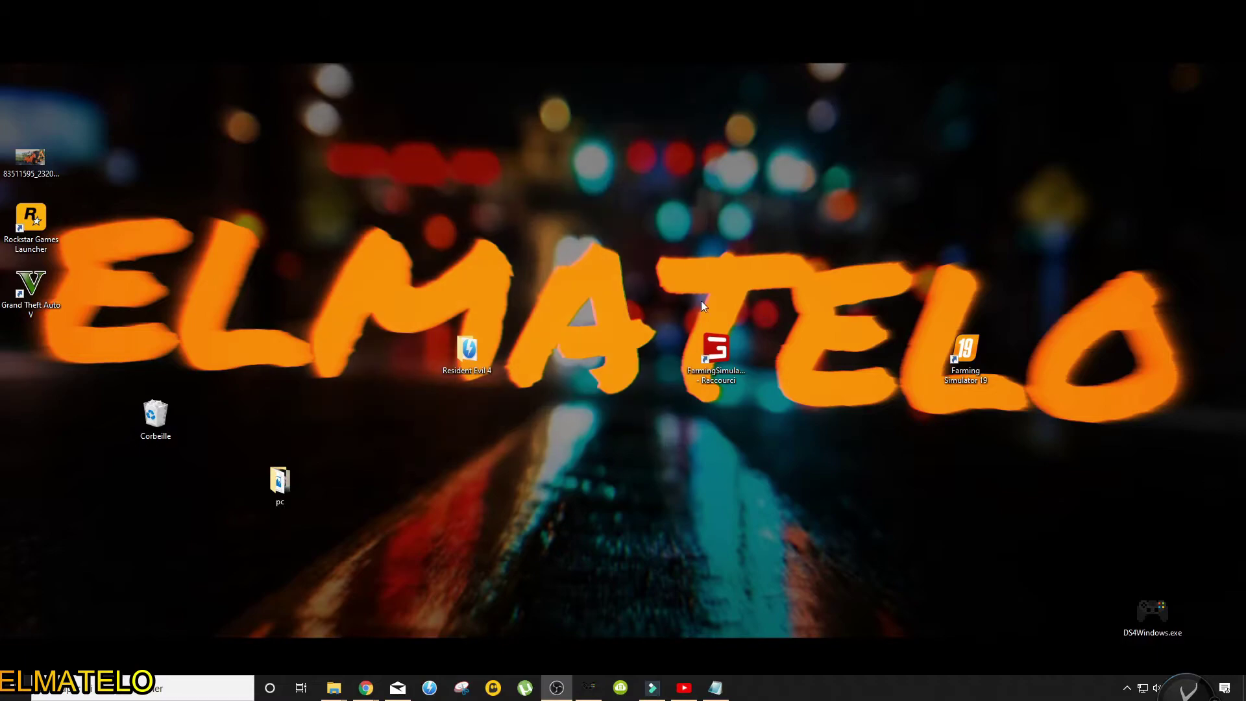
Launch Farming Simulator 19 from its desktop shortcut to check the main menu's language, and quit the game.
left_click(721, 349)
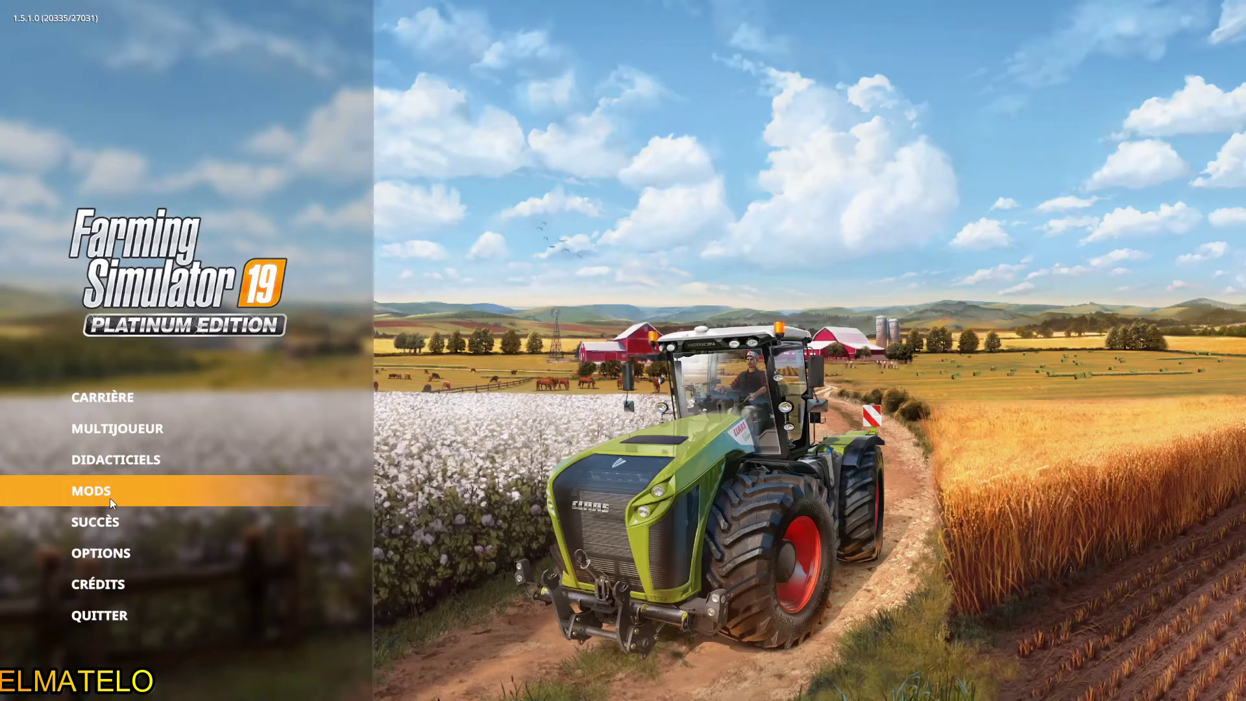
left_click(141, 625)
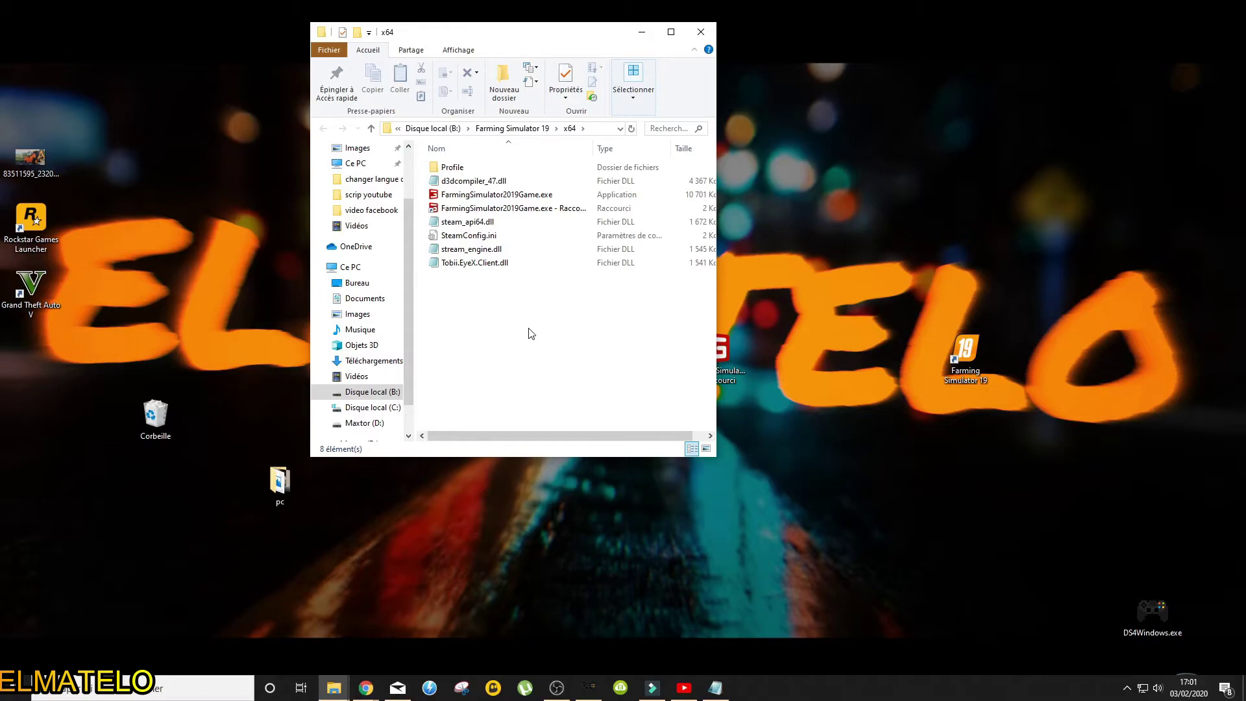
right_click(459, 235)
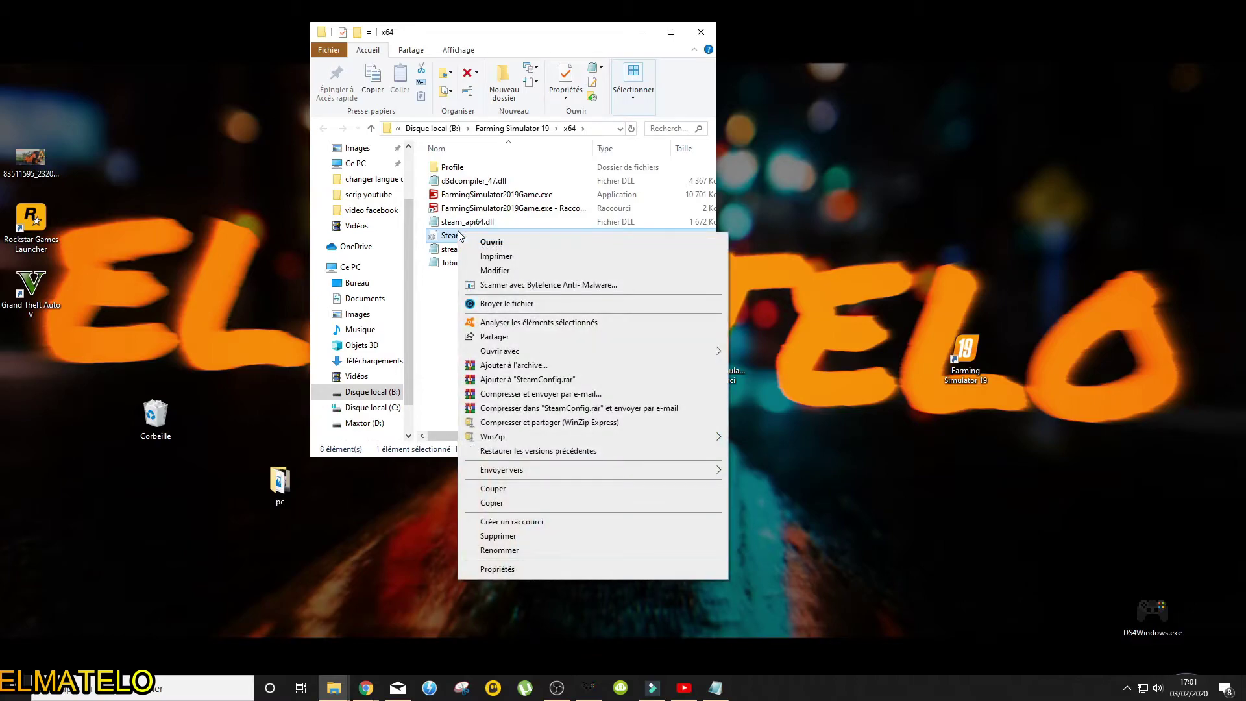
left_click(445, 282)
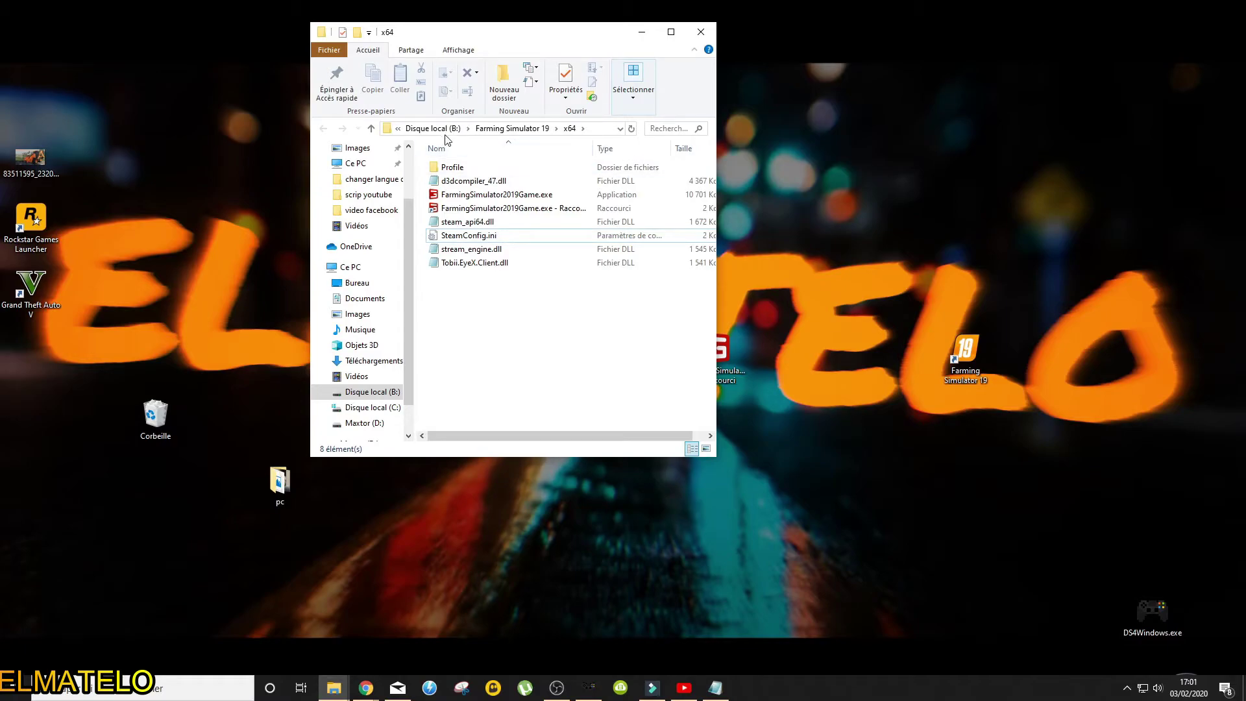
Go up to the Farming Simulator 19 folder and search it for "steam.".
left_click(512, 128)
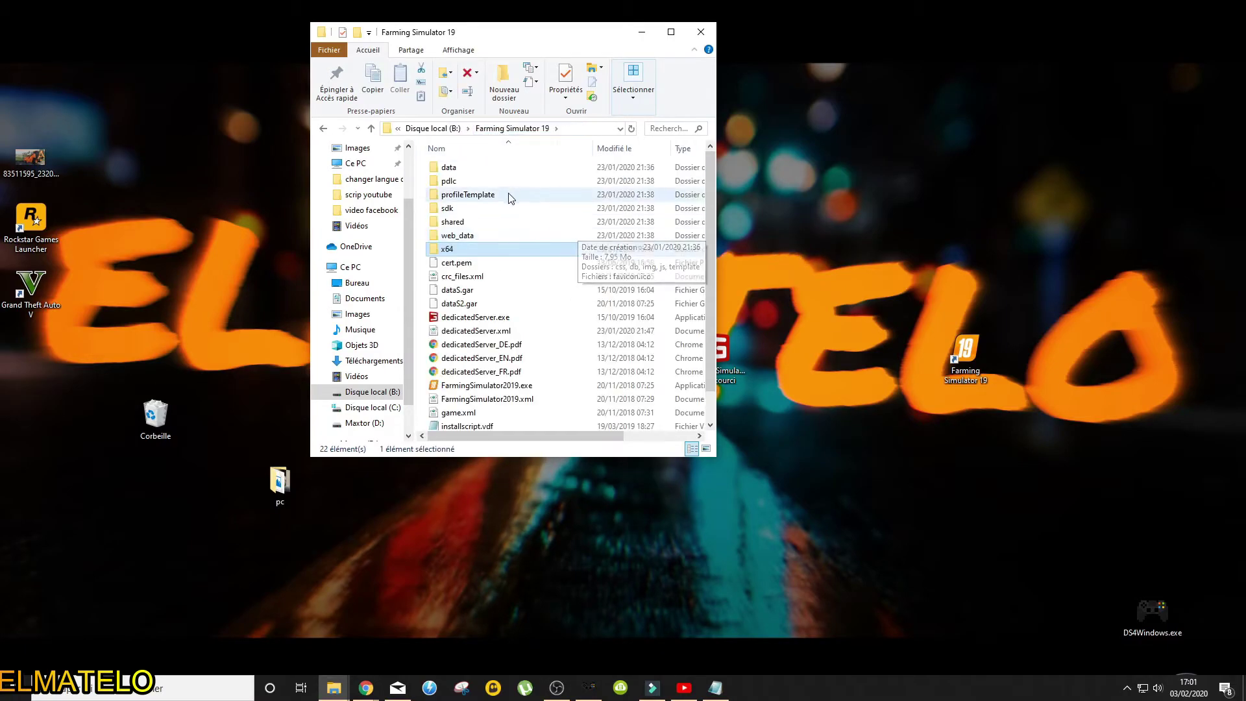
left_click(671, 32)
left_click(1188, 101)
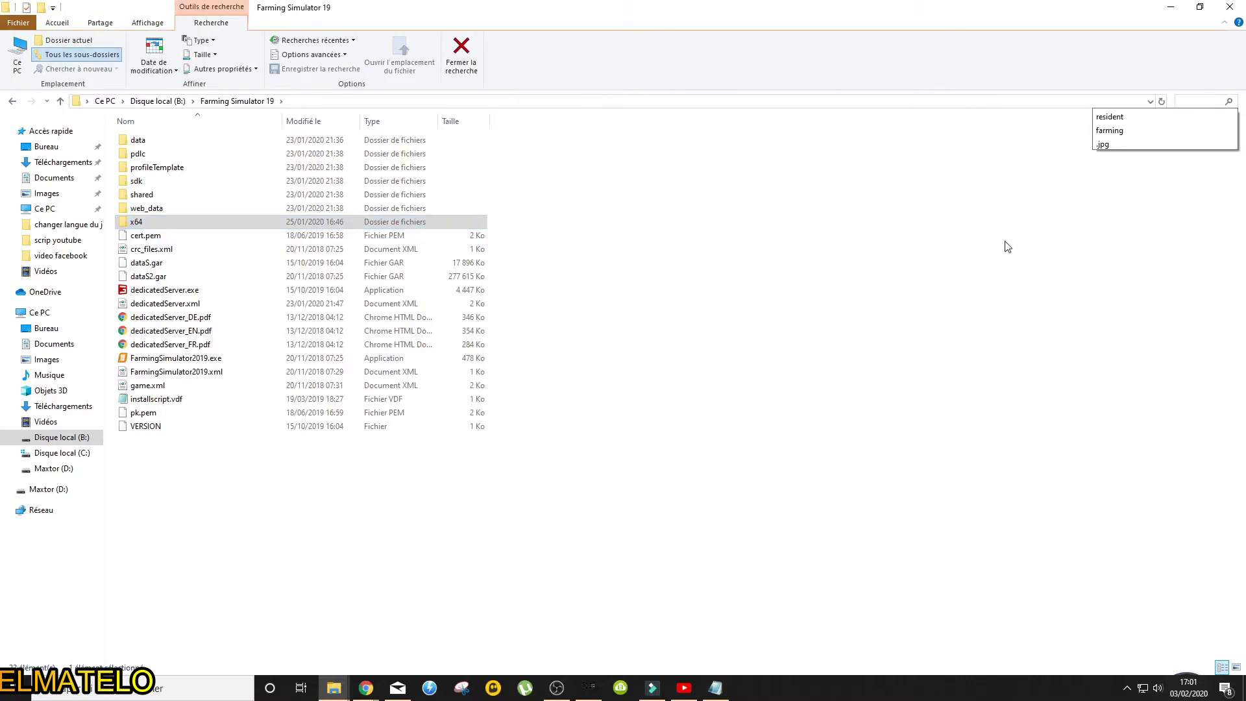
type("s")
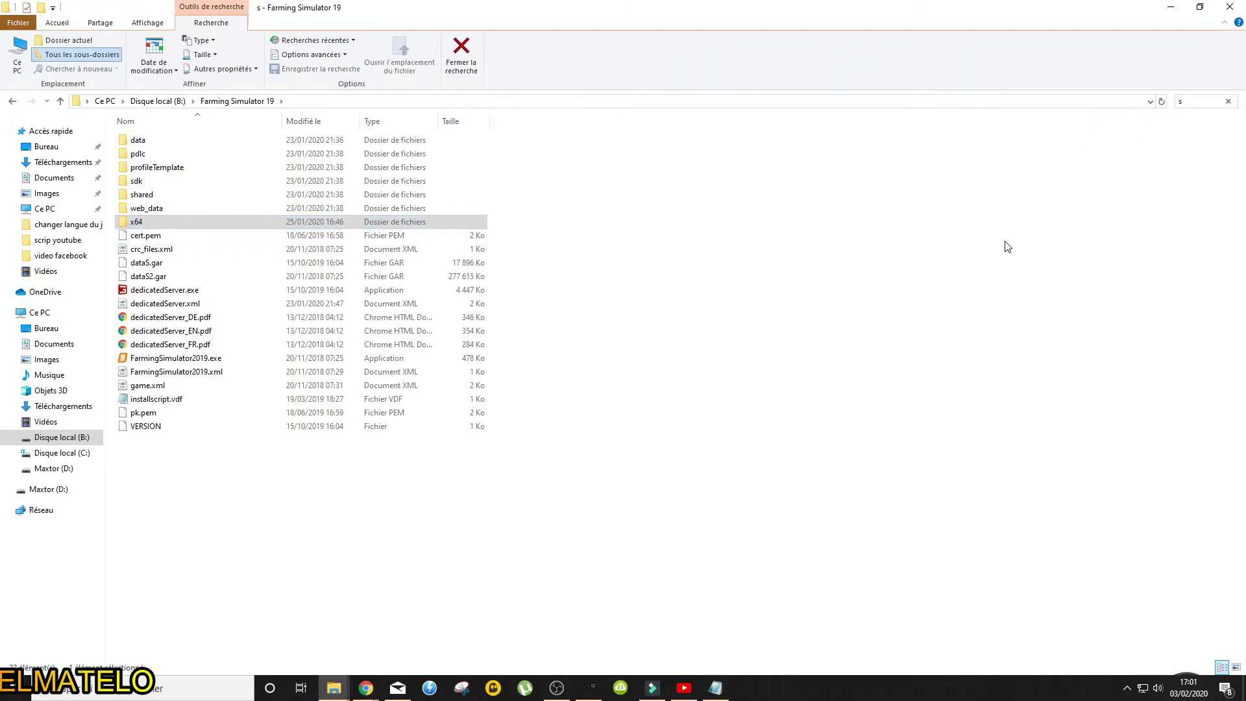
type("team.")
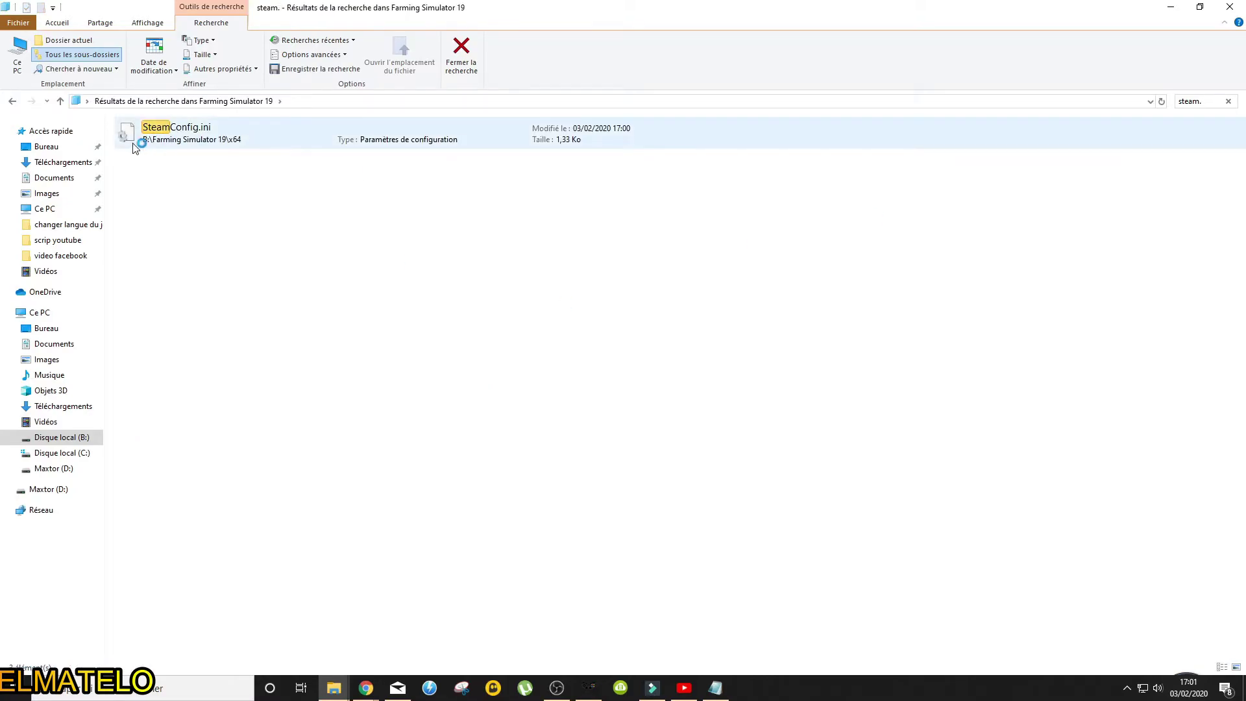
Open SteamConfig.ini from the search results to view its settings, and close the file and the folder window.
double_click(196, 135)
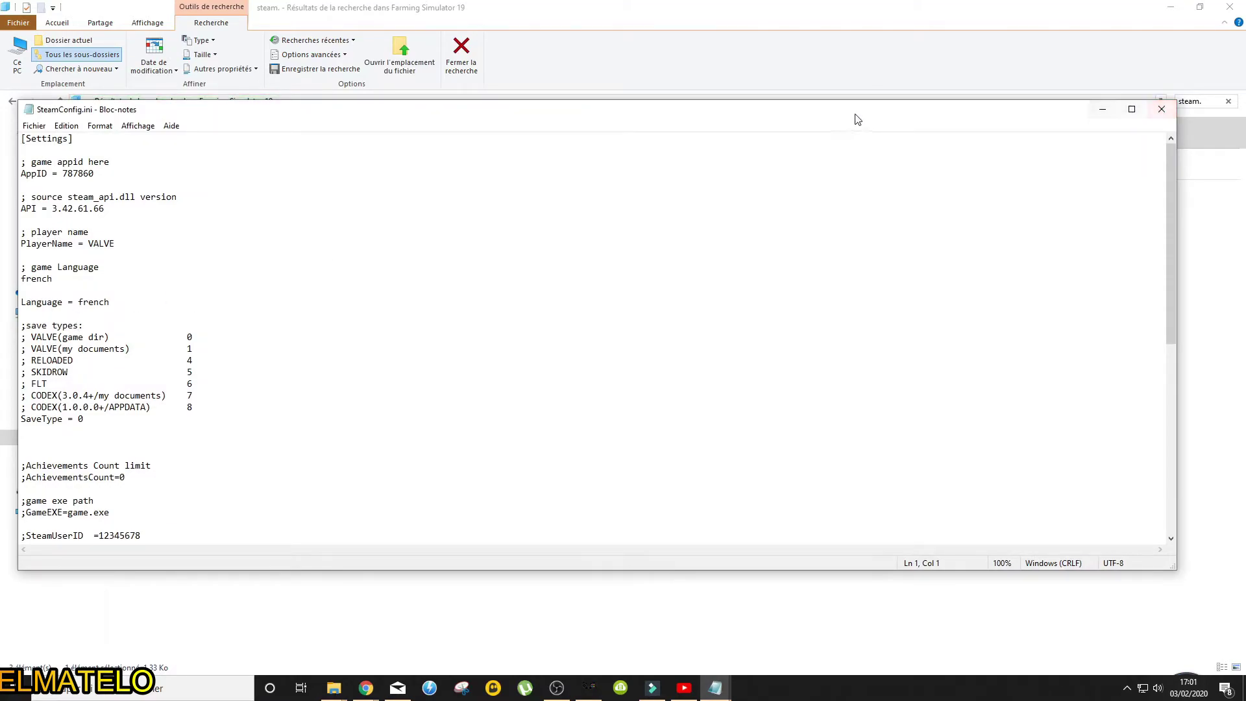
left_click_drag(856, 117, 857, 146)
left_click(1157, 140)
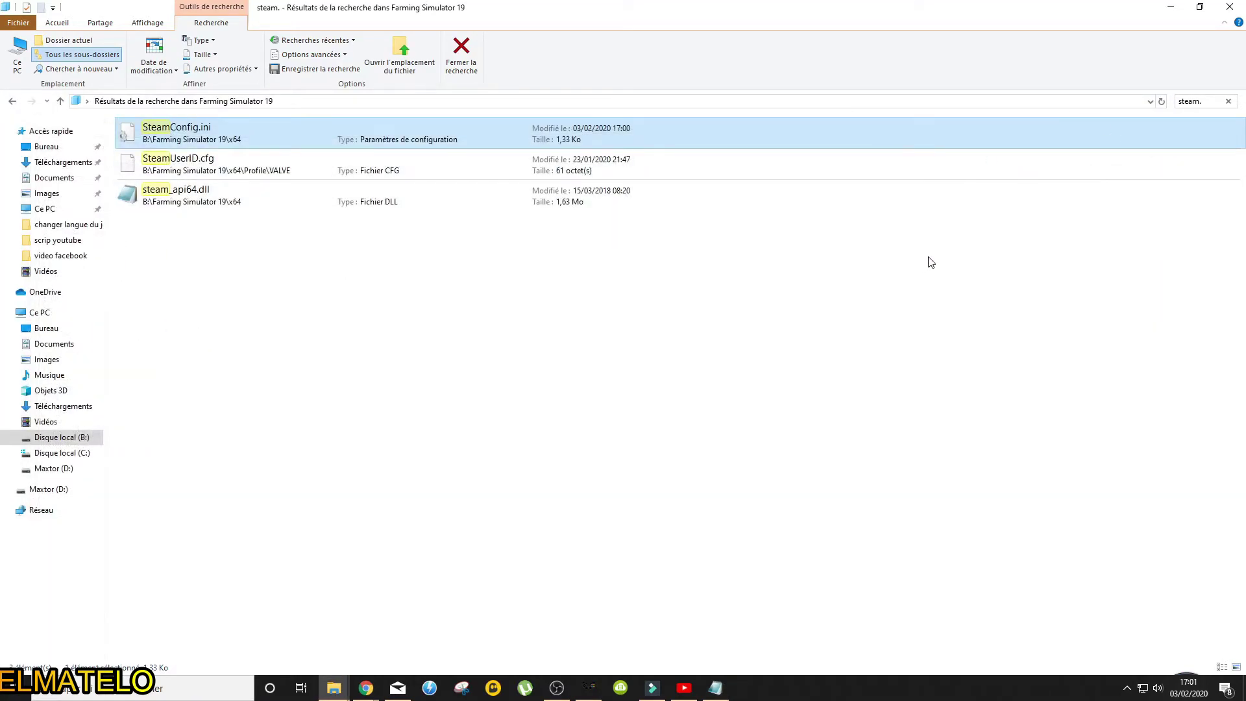
left_click(1230, 6)
Return to the game shortcut's file location and view the Language line in SteamConfig.ini, closing the file without edits.
left_click(722, 357)
right_click(722, 357)
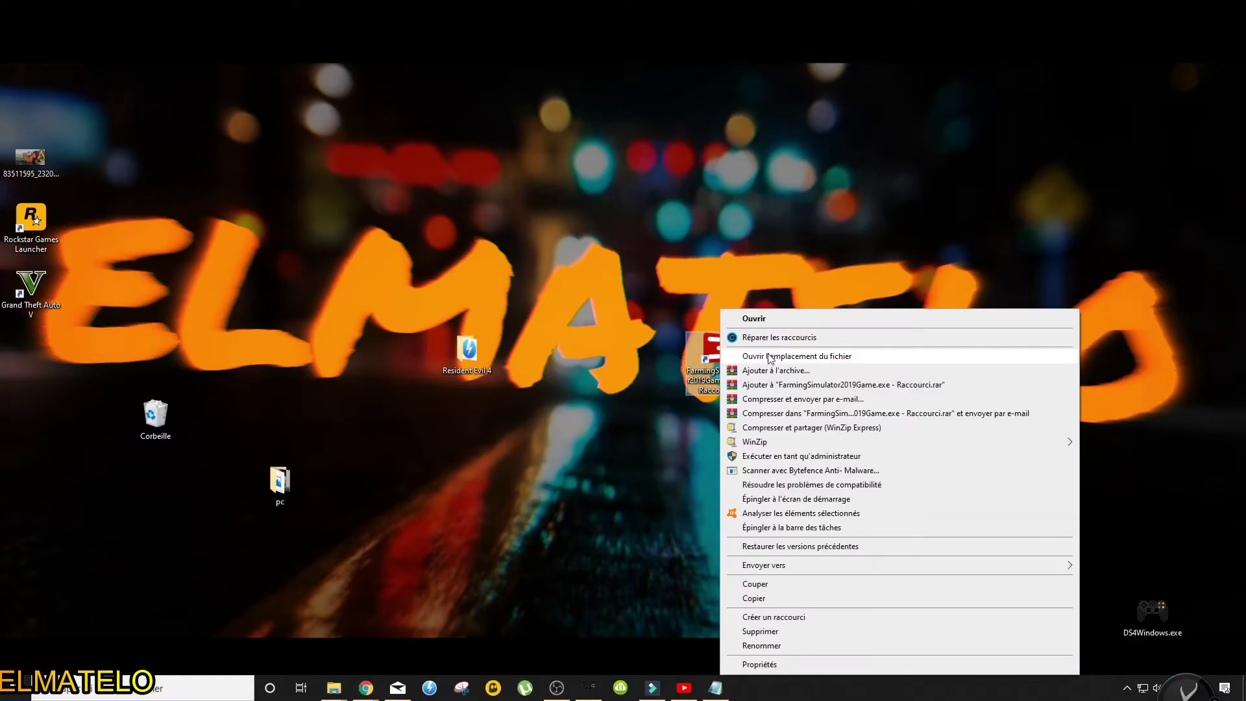
left_click(796, 340)
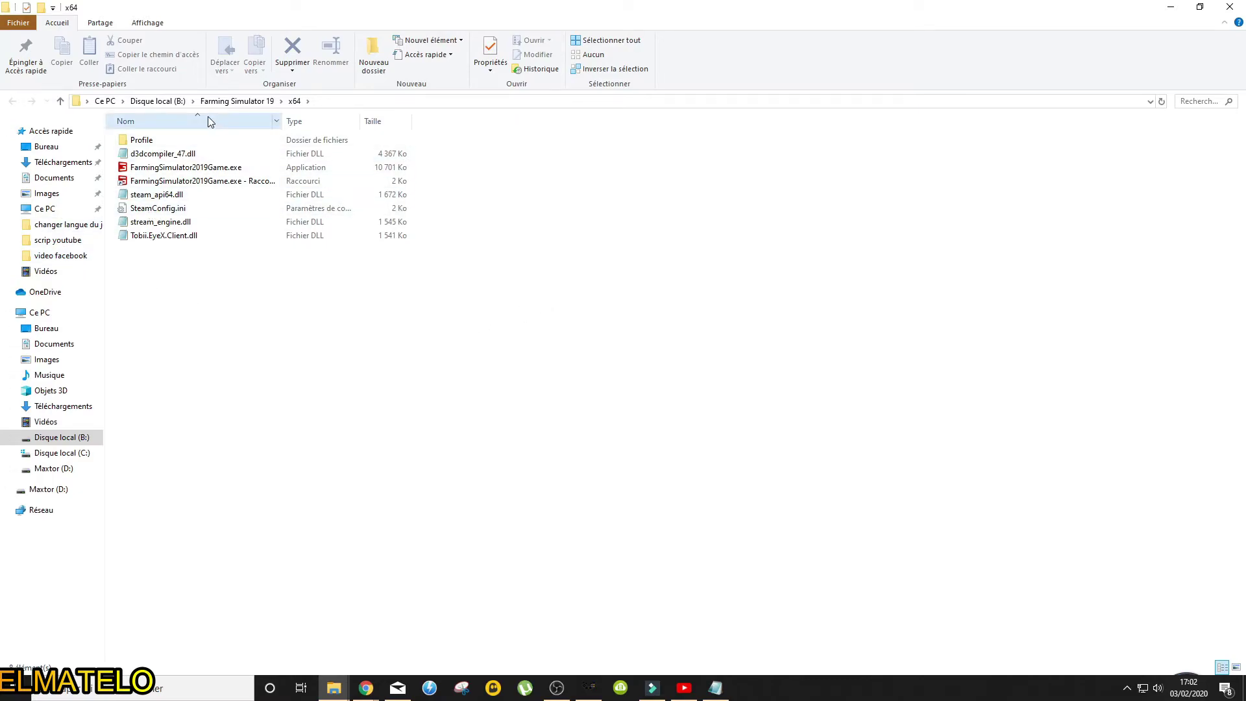
double_click(147, 209)
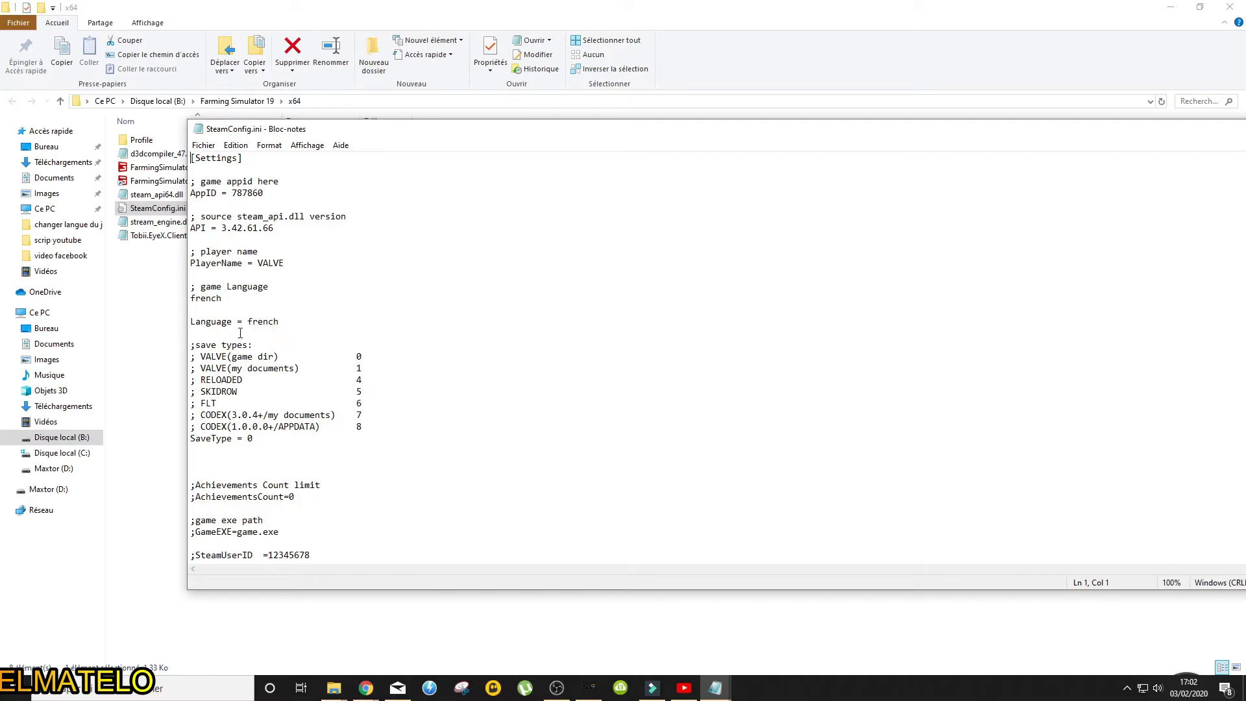
left_click_drag(577, 131, 427, 125)
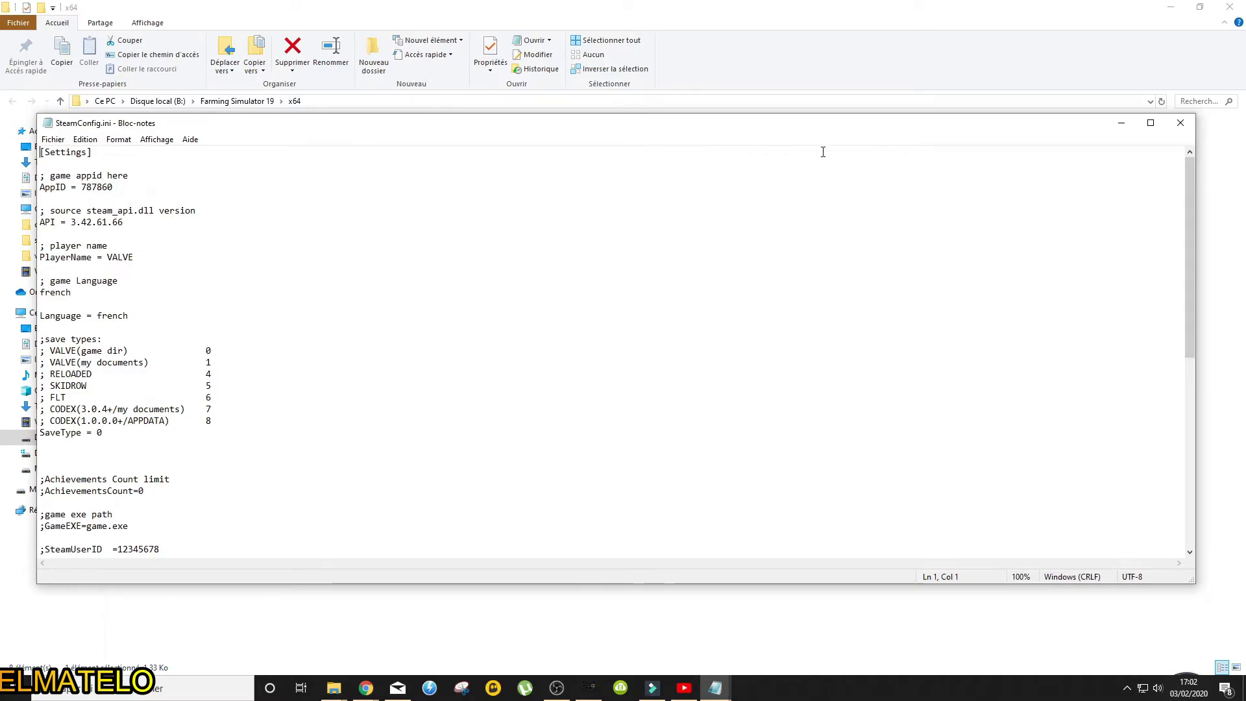
left_click(1174, 126)
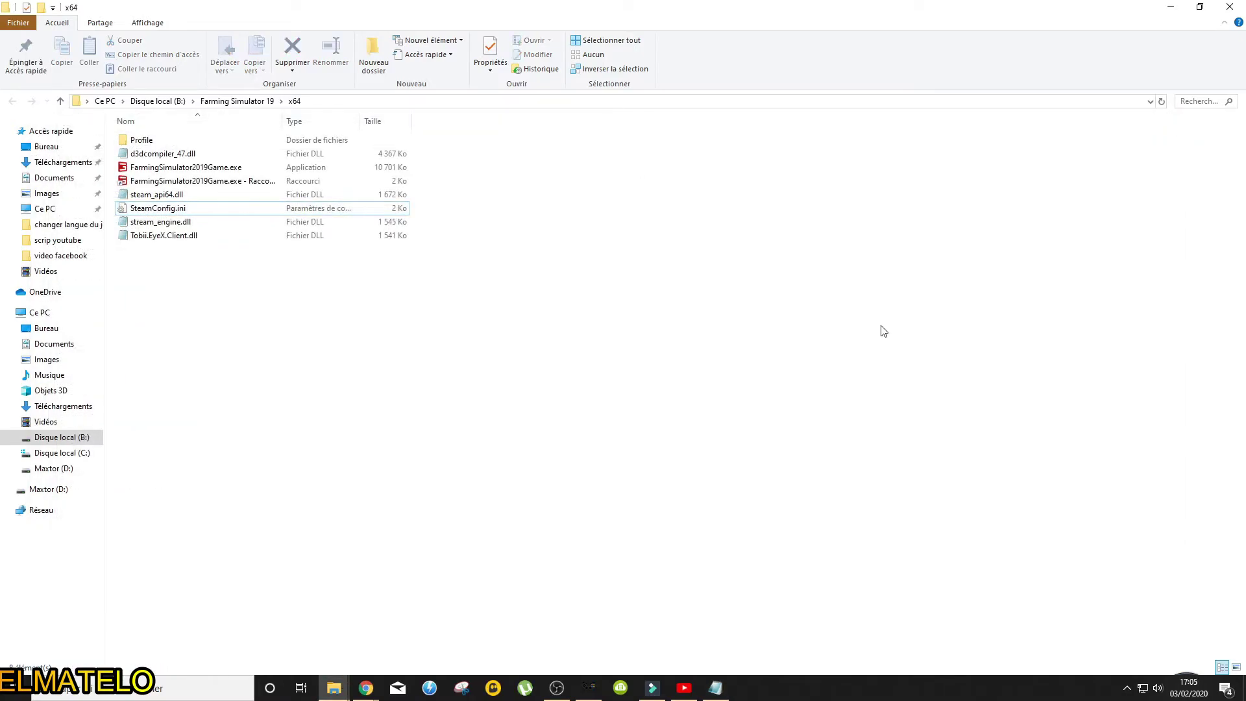